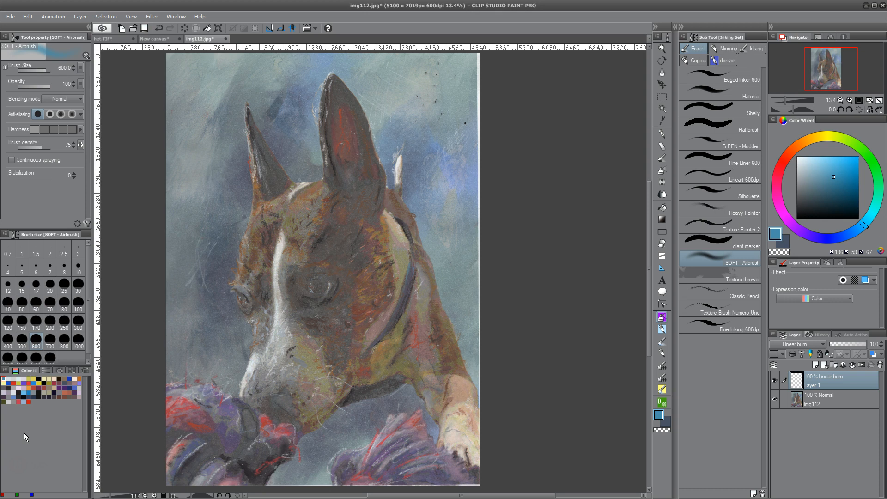
Try airbrushing a dark brown patch over the dog's neck directly on the img112 layer, and undo it.
click(837, 404)
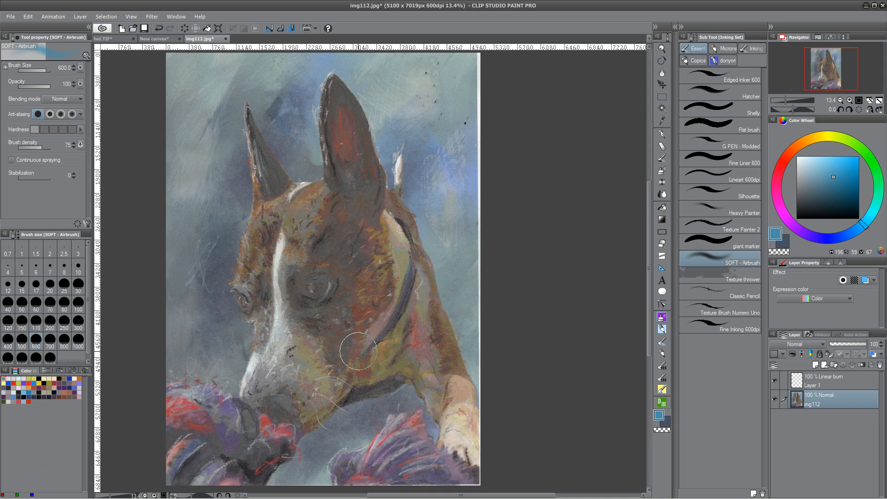
mouse_move(332, 393)
mouse_down()
mouse_move(368, 362)
mouse_move(349, 350)
mouse_move(361, 384)
mouse_move(349, 379)
mouse_up()
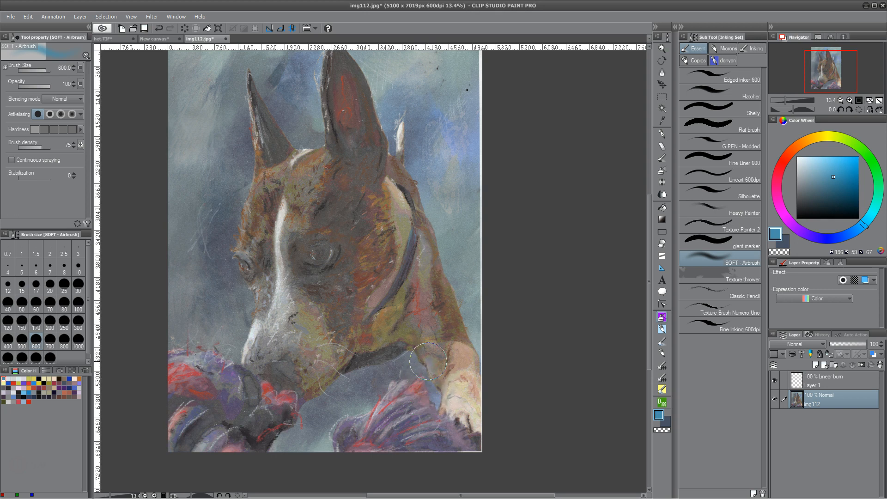
click(816, 137)
click(816, 201)
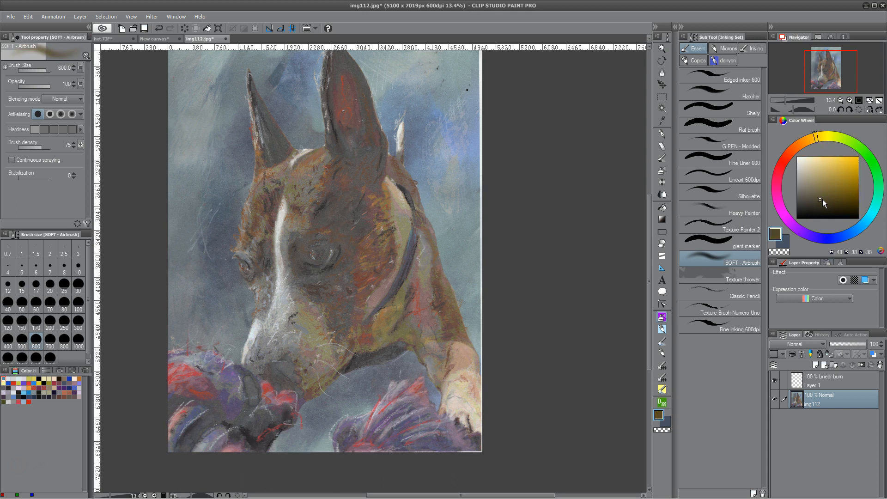
mouse_move(409, 296)
mouse_down()
mouse_move(387, 342)
mouse_move(404, 303)
mouse_up()
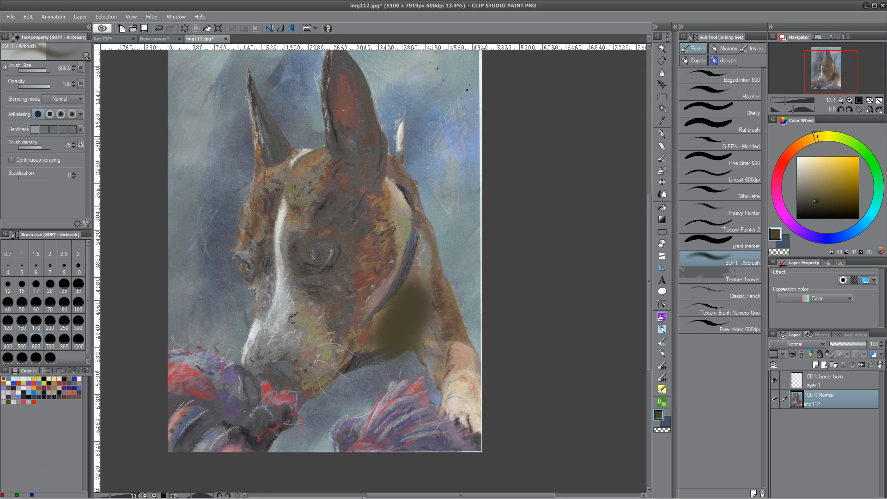
key(Delete)
key(ctrl+z)
key(ctrl+z)
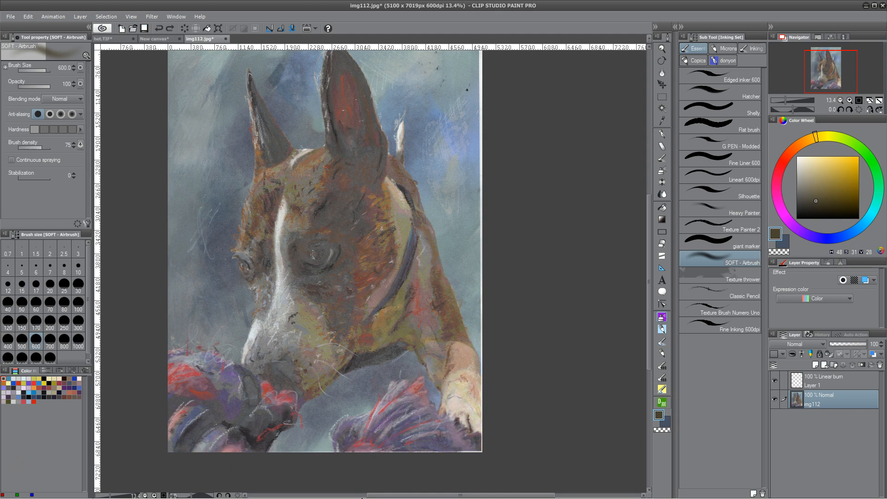
Fill the linear burn Layer 1 with blue (H 208, S 56, V 78) and reduce its opacity to 37%.
click(833, 382)
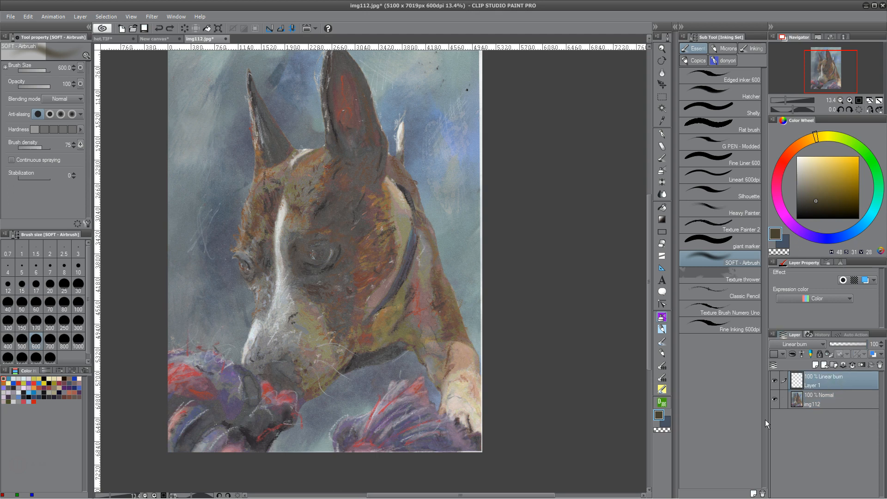
click(855, 229)
click(836, 165)
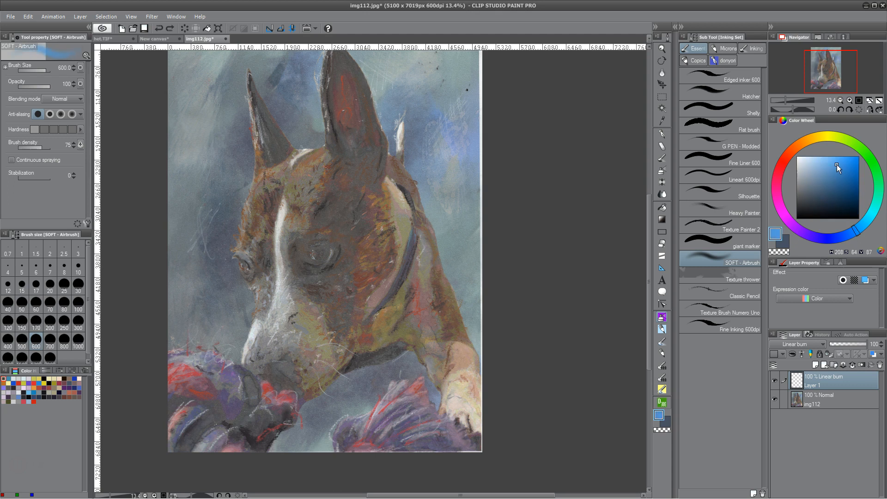
key(alt+Delete)
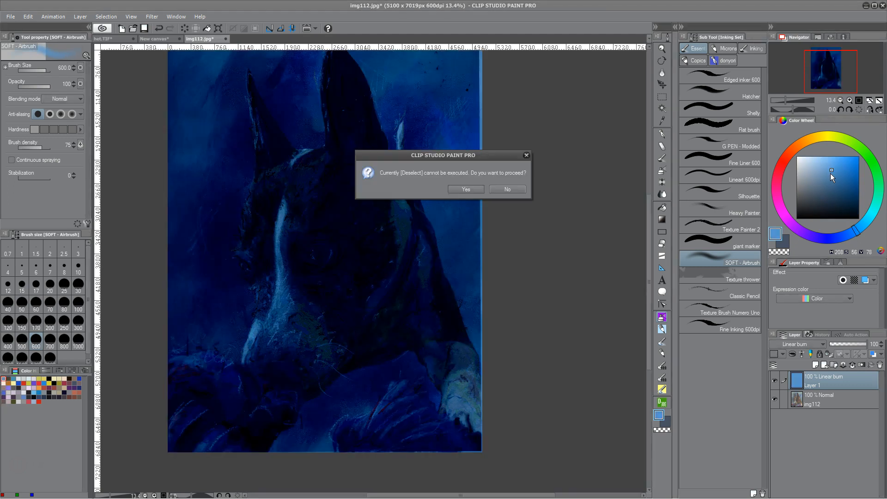
click(466, 189)
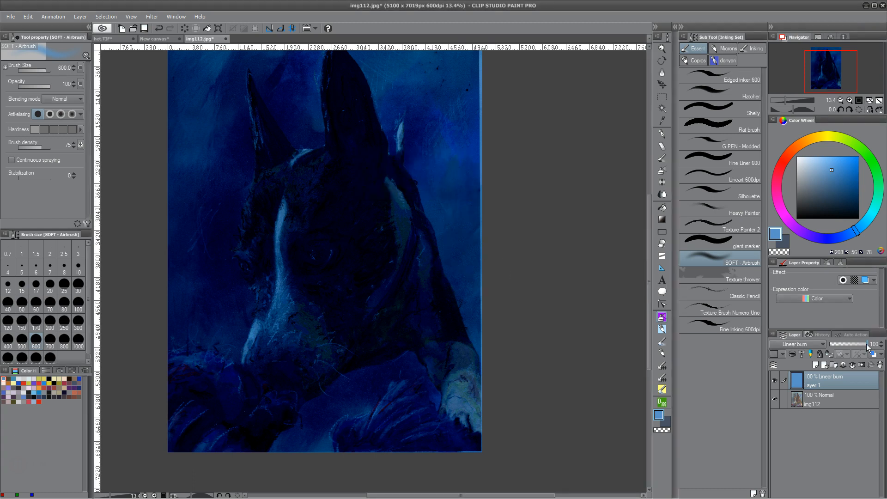
drag(861, 349, 838, 345)
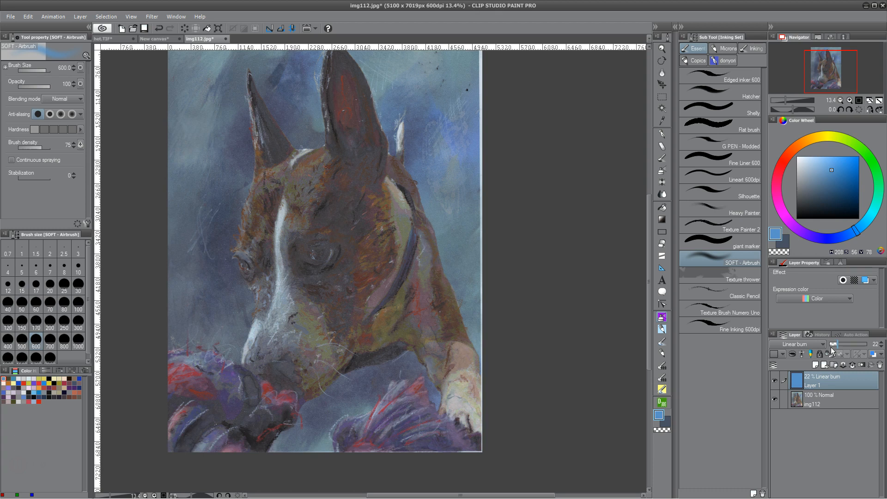
drag(840, 348, 847, 342)
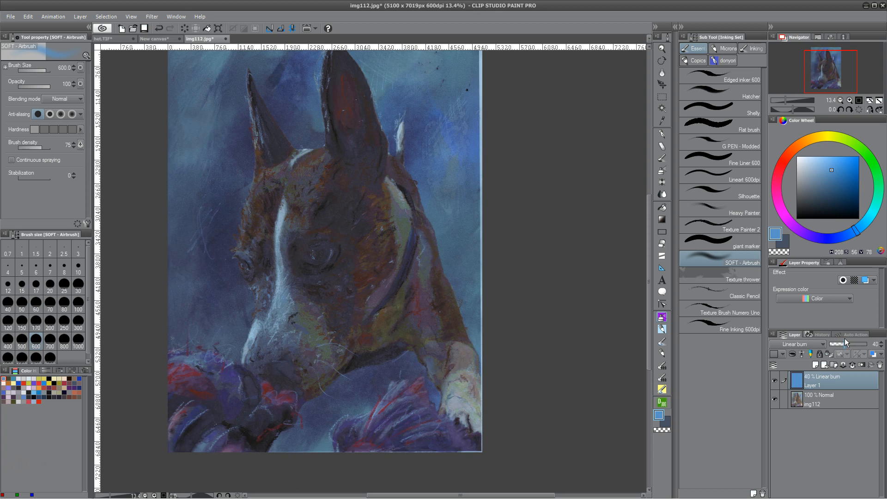
Clear Layer 1 and airbrush pale yellow (H 54, S 39, V 90) along the dog's white blaze at brush size 200.
click(818, 142)
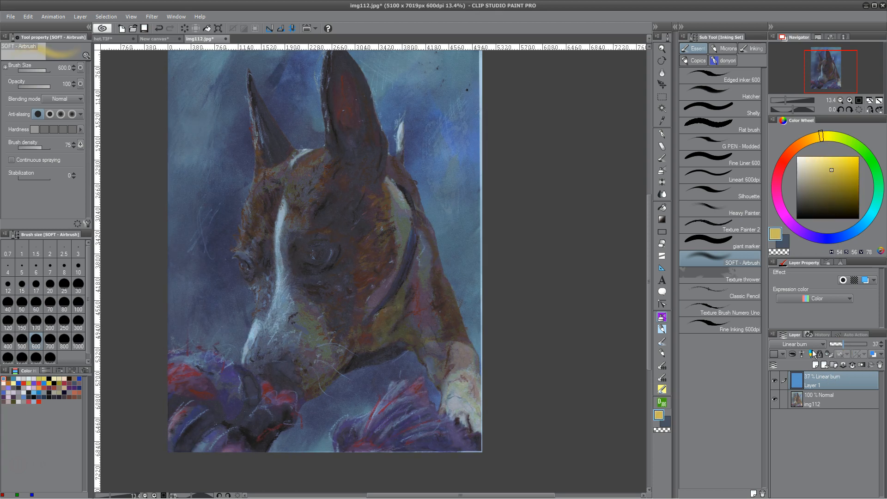
key(Delete)
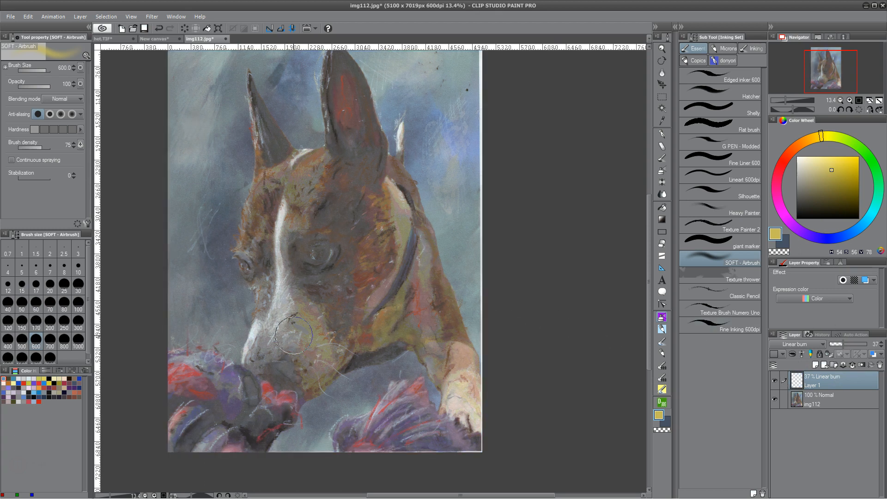
drag(833, 168, 818, 164)
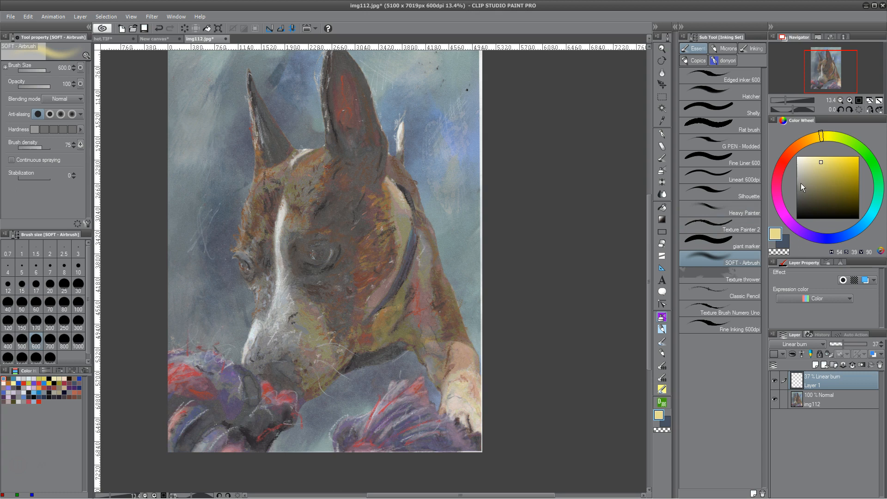
key(bracketleft)
key(bracketleft)
key(bracketleft)
key(bracketleft)
key(bracketleft)
mouse_move(279, 219)
mouse_down()
mouse_move(278, 256)
mouse_move(281, 212)
mouse_move(278, 307)
mouse_up()
drag(285, 263, 271, 301)
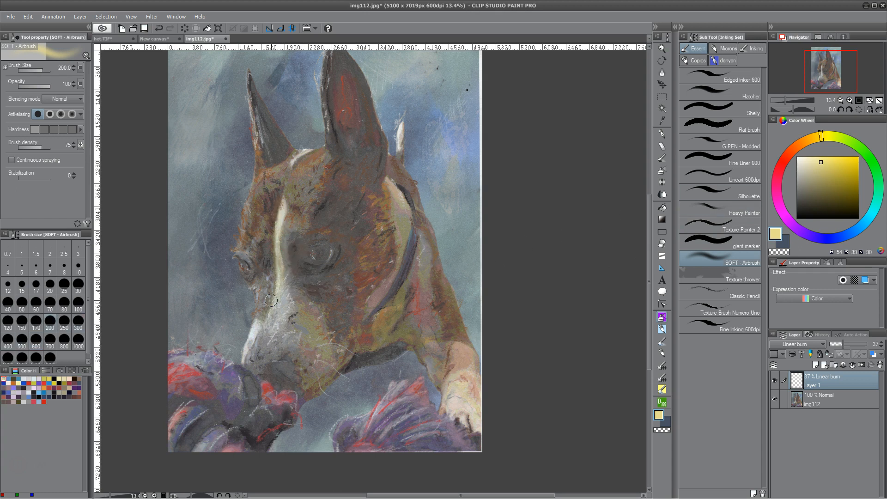
Airbrush lighter cream yellow (H 54, S 23, V 100) over the muzzle edge and both of the dog's eyes.
drag(823, 163, 811, 156)
drag(264, 316, 249, 344)
drag(247, 273, 240, 259)
drag(329, 258, 311, 259)
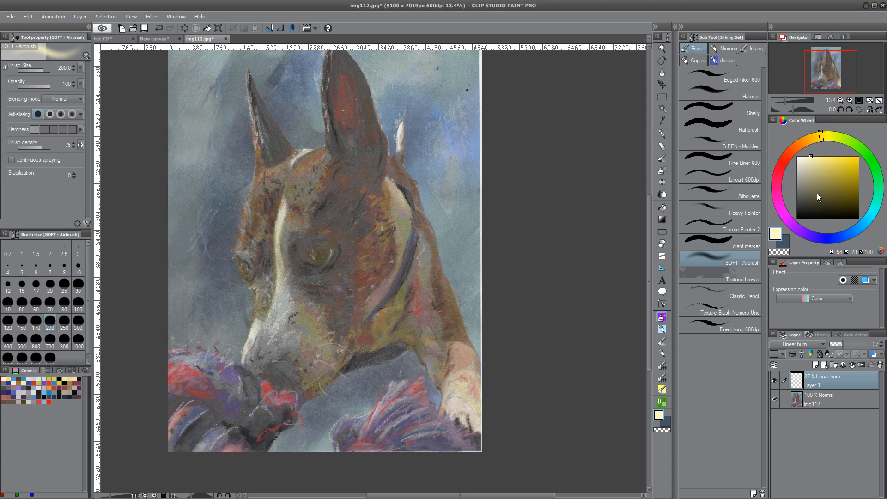
Airbrush blue (H 238, S 76, V 81) and darker navy (S 66, V 47) over the dog's shoulder and chest.
click(843, 169)
mouse_move(817, 137)
mouse_down()
mouse_move(795, 156)
mouse_move(802, 222)
mouse_move(829, 236)
mouse_up()
mouse_move(419, 300)
mouse_down()
mouse_move(403, 340)
mouse_move(418, 295)
mouse_move(412, 329)
mouse_move(429, 320)
mouse_move(430, 305)
mouse_move(437, 341)
mouse_move(426, 295)
mouse_move(431, 338)
mouse_up()
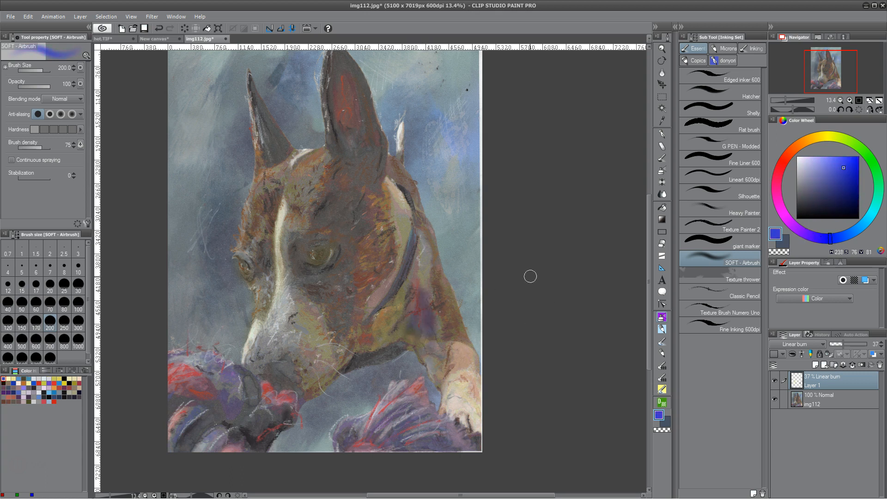
click(838, 189)
mouse_move(418, 300)
mouse_down()
mouse_move(391, 343)
mouse_move(374, 348)
mouse_move(395, 324)
mouse_move(374, 340)
mouse_move(384, 323)
mouse_move(404, 313)
mouse_move(373, 338)
mouse_move(378, 326)
mouse_move(412, 313)
mouse_move(435, 369)
mouse_up()
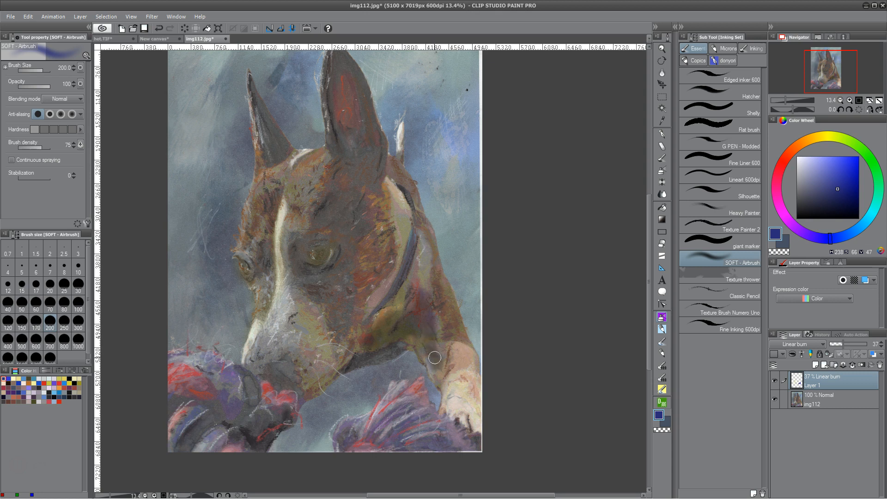
Airbrush pale blue (H 238, S 35, V 92) along the shoulder, and over the collar area at brush size 400.
click(821, 163)
click(818, 161)
drag(423, 251, 416, 306)
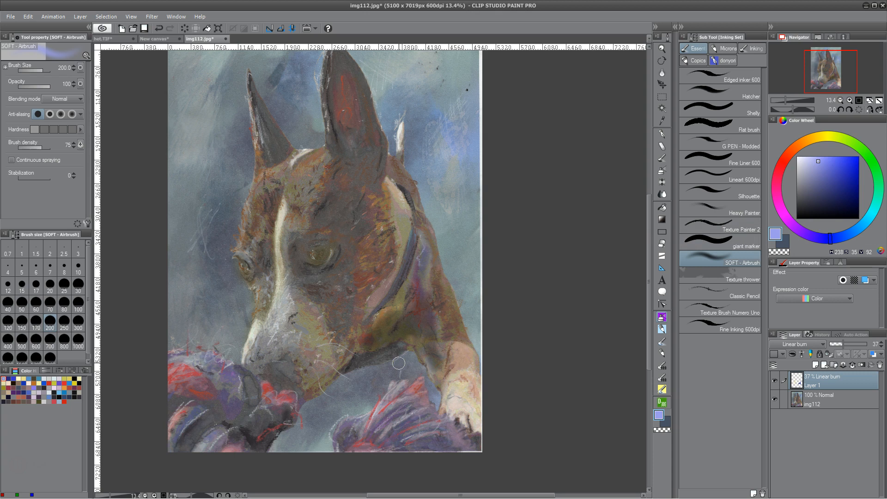
key(bracketright)
key(bracketright)
key(bracketright)
mouse_move(397, 252)
mouse_down()
mouse_move(343, 357)
mouse_move(402, 220)
mouse_move(343, 343)
mouse_move(371, 294)
mouse_move(364, 330)
mouse_up()
Airbrush purple (H 268, S 76, V 83) over the rope toys below the dog.
mouse_move(832, 176)
mouse_down()
mouse_move(849, 197)
mouse_move(838, 213)
mouse_up()
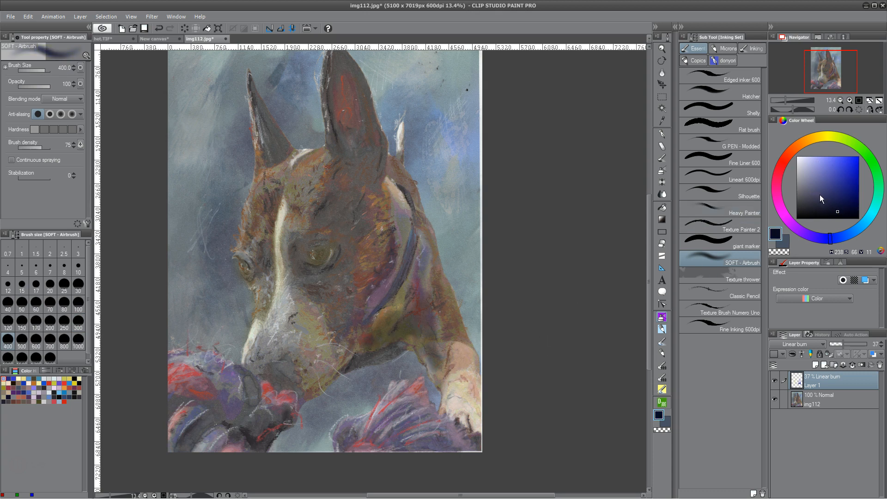
click(808, 240)
drag(808, 241, 804, 235)
click(844, 167)
mouse_move(419, 384)
mouse_down()
mouse_move(347, 432)
mouse_move(427, 425)
mouse_move(208, 386)
mouse_move(257, 469)
mouse_up()
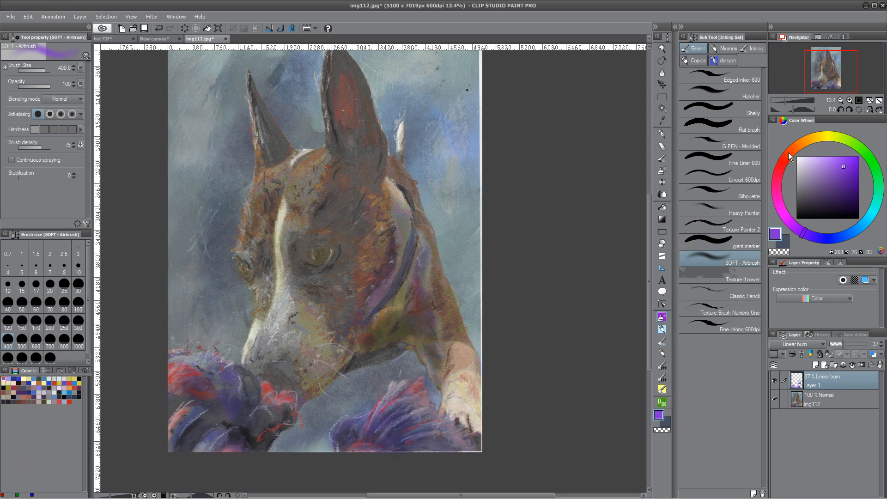
Airbrush yellow (H 57, S 76, V 83) over the neck, face and upper-right background at brush size 700.
click(825, 135)
key(bracketright)
key(bracketright)
key(bracketright)
mouse_move(400, 285)
mouse_down()
mouse_move(401, 123)
mouse_move(422, 125)
mouse_move(482, 69)
mouse_up()
mouse_move(368, 206)
mouse_down()
mouse_move(289, 192)
mouse_move(296, 196)
mouse_move(259, 215)
mouse_move(256, 244)
mouse_move(219, 254)
mouse_move(269, 155)
mouse_move(368, 209)
mouse_move(341, 289)
mouse_up()
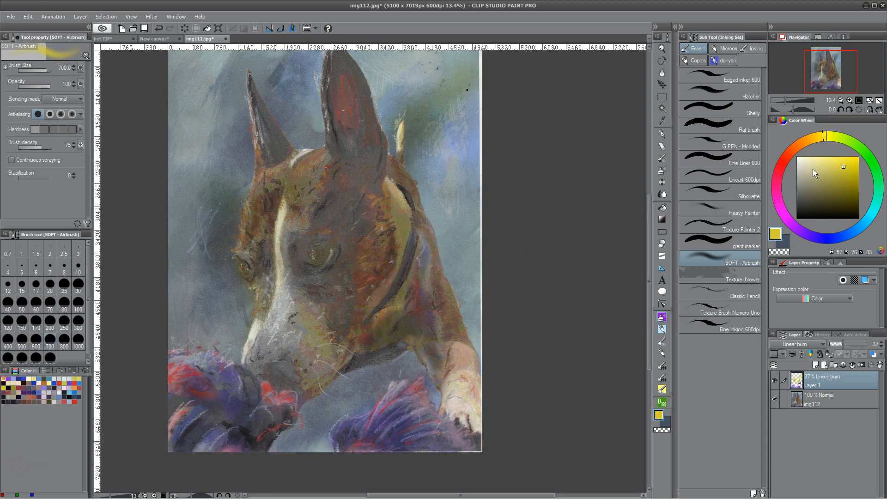
Airbrush orange (H 27, S 73, V 80) over the dog's cheek, forehead, side of the face and neck.
click(799, 144)
click(842, 169)
mouse_move(332, 319)
mouse_down()
mouse_move(367, 276)
mouse_move(363, 301)
mouse_move(372, 282)
mouse_up()
mouse_move(333, 203)
mouse_down()
mouse_move(313, 186)
mouse_move(304, 204)
mouse_move(326, 206)
mouse_up()
drag(255, 208, 257, 247)
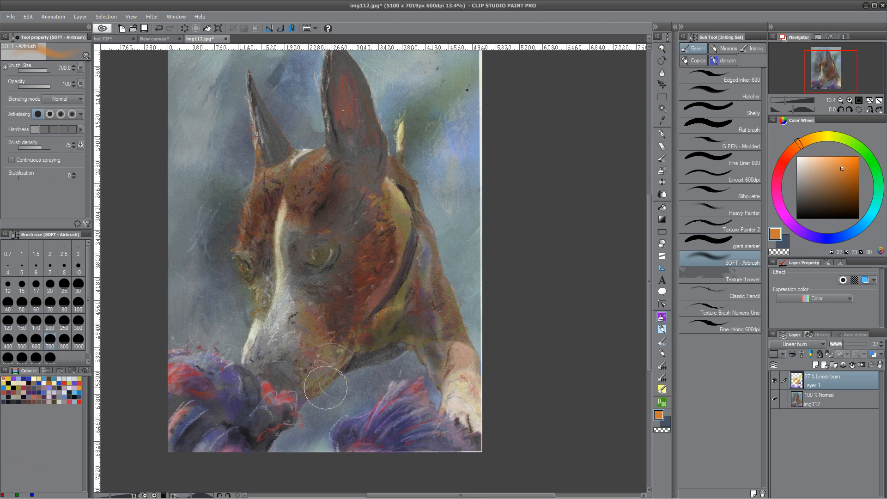
drag(408, 230, 352, 87)
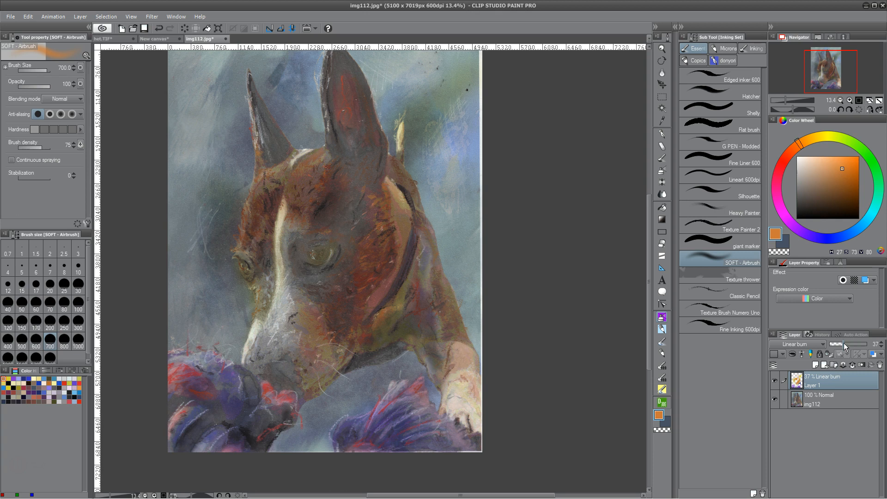
Raise Layer 1's opacity to 100% and airbrush more orange over the face's left side and the left ear.
drag(844, 343, 836, 342)
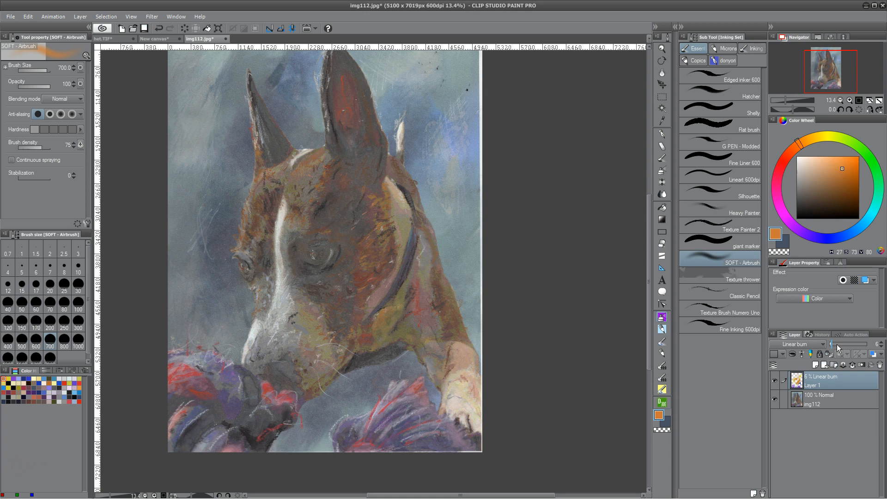
drag(837, 345, 869, 344)
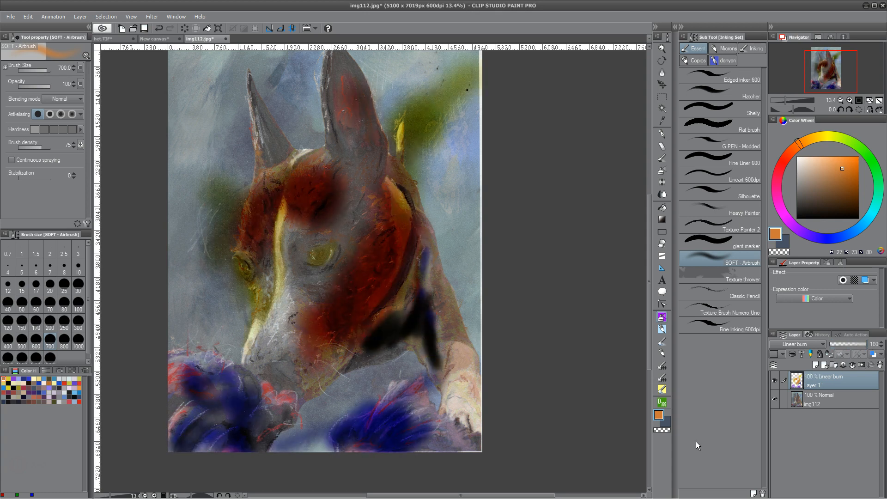
mouse_move(305, 286)
mouse_down()
mouse_move(273, 365)
mouse_move(238, 378)
mouse_move(254, 157)
mouse_move(238, 287)
mouse_move(278, 224)
mouse_move(286, 72)
mouse_up()
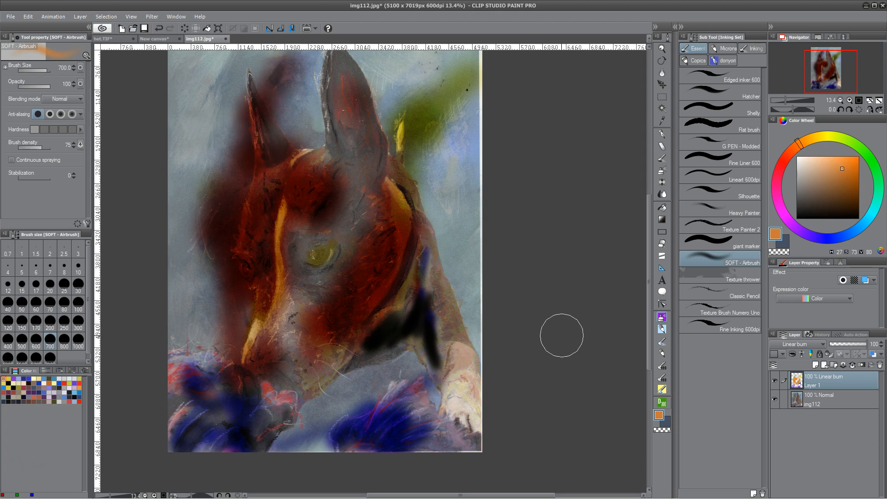
Airbrush bright purple (H 271, S 74, V 97) over the rope toys, paw, muzzle and surrounding background.
click(805, 228)
click(843, 158)
drag(463, 314, 448, 324)
mouse_move(292, 420)
mouse_down()
mouse_move(494, 395)
mouse_move(425, 439)
mouse_move(461, 376)
mouse_move(421, 284)
mouse_up()
drag(450, 335, 442, 409)
mouse_move(388, 359)
mouse_down()
mouse_move(388, 325)
mouse_move(441, 219)
mouse_up()
mouse_move(371, 321)
mouse_down()
mouse_move(456, 253)
mouse_move(354, 412)
mouse_up()
mouse_move(293, 355)
mouse_down()
mouse_move(252, 382)
mouse_move(238, 240)
mouse_up()
Enlarge the airbrush to 1500 and spread the bright purple across the background and ears.
key(bracketright)
key(bracketright)
key(bracketright)
key(bracketright)
mouse_move(277, 388)
mouse_down()
mouse_move(228, 416)
mouse_move(263, 152)
mouse_up()
drag(297, 215, 302, 126)
drag(347, 198, 341, 322)
mouse_move(319, 232)
mouse_down()
mouse_move(260, 254)
mouse_move(381, 195)
mouse_move(517, 174)
mouse_move(506, 407)
mouse_up()
drag(547, 339, 570, 274)
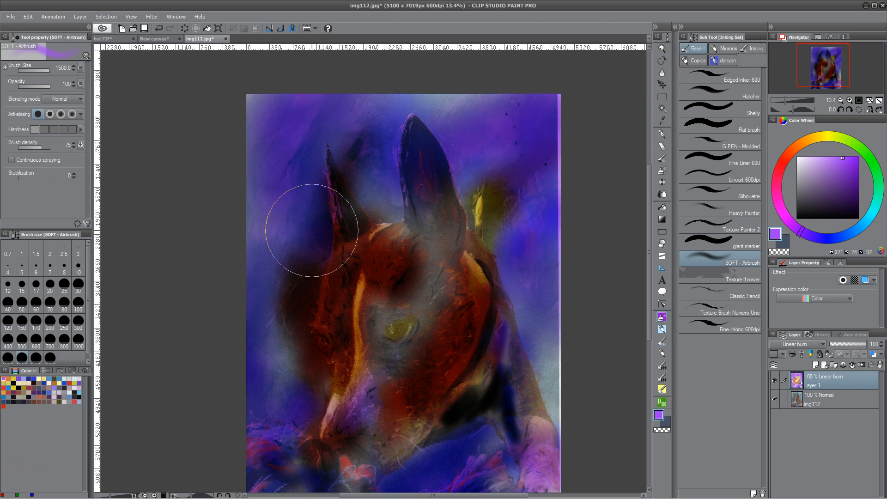
Airbrush near-black purple (H 271, S 71, V 9) over the dog's chest, the paw and the rope toys.
drag(515, 376, 488, 309)
drag(842, 196, 841, 213)
mouse_move(509, 346)
mouse_down()
mouse_move(432, 424)
mouse_move(435, 498)
mouse_up()
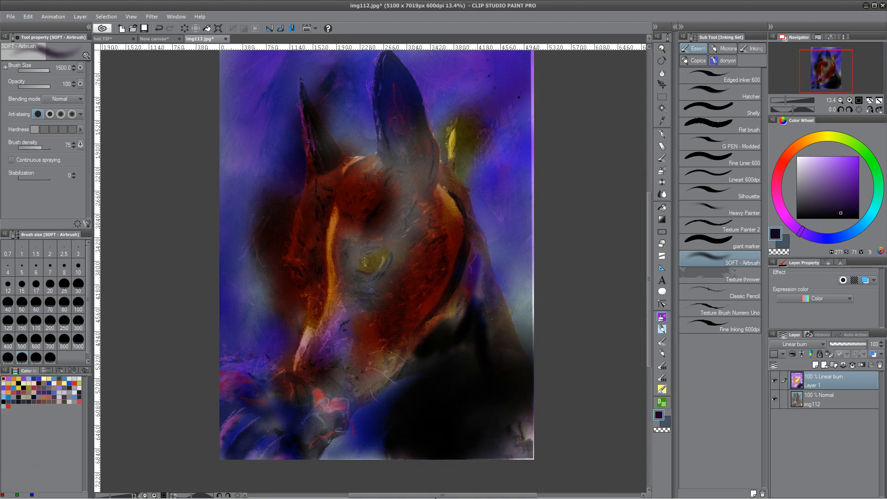
mouse_move(406, 376)
mouse_down()
mouse_move(277, 386)
mouse_move(280, 418)
mouse_up()
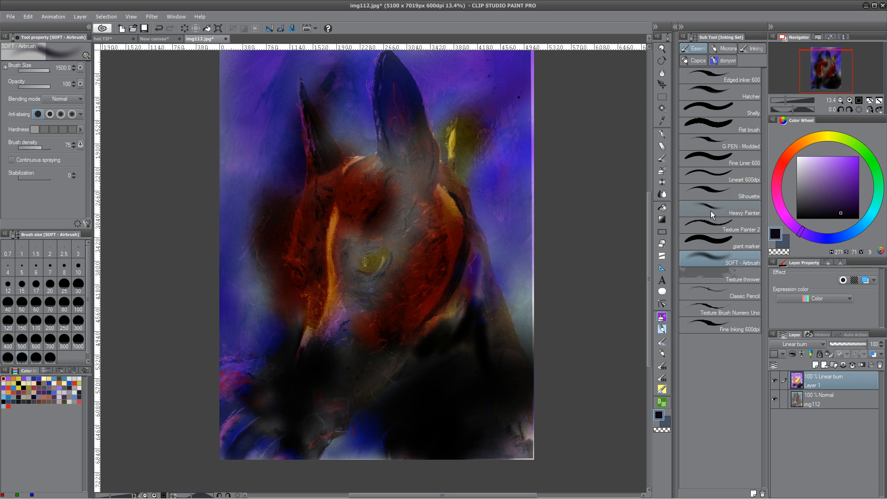
Fill all of Layer 1 with pure black and set its opacity to 30%.
mouse_move(864, 344)
mouse_down()
mouse_move(840, 347)
mouse_move(835, 357)
mouse_up()
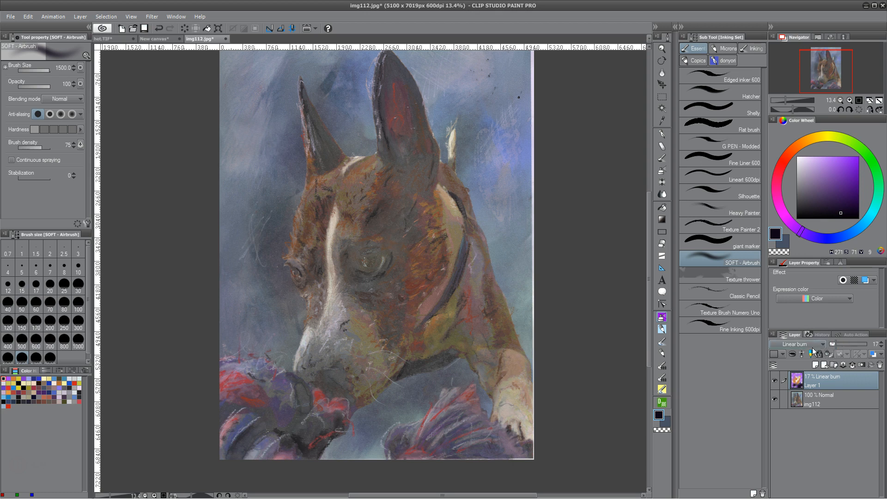
drag(847, 214, 868, 228)
key(alt+Delete)
click(470, 193)
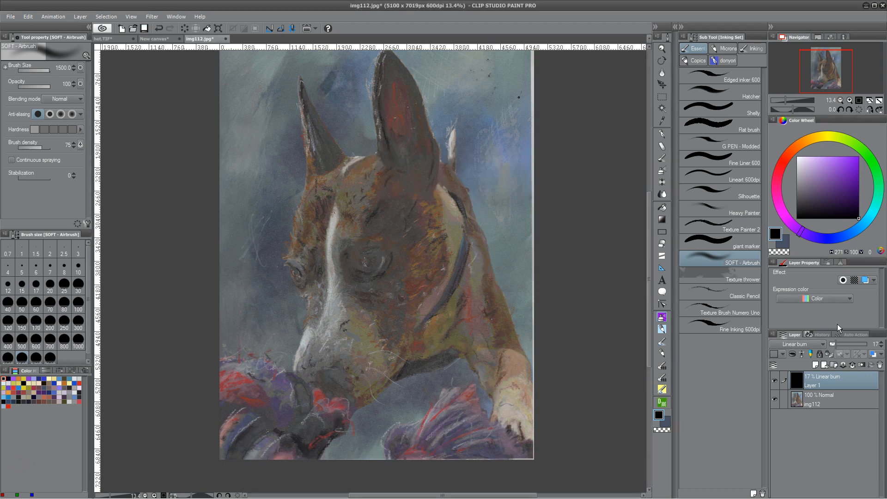
mouse_move(836, 345)
mouse_down()
mouse_move(883, 353)
mouse_move(841, 347)
mouse_up()
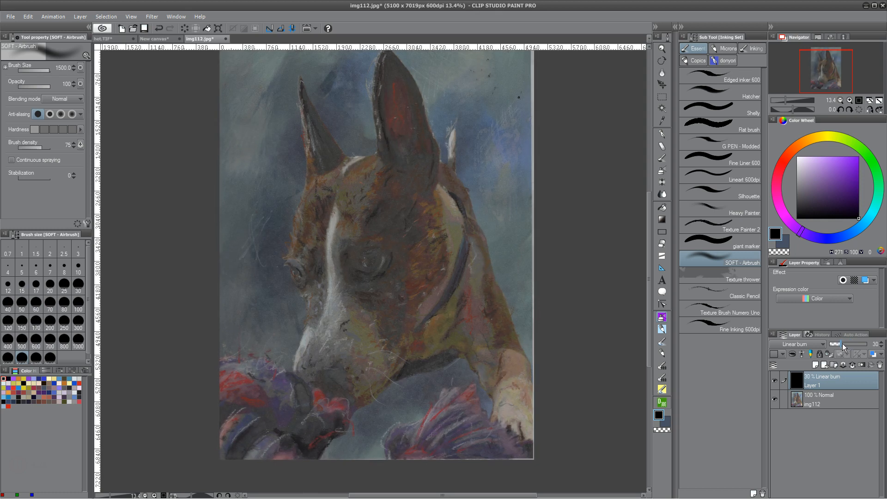